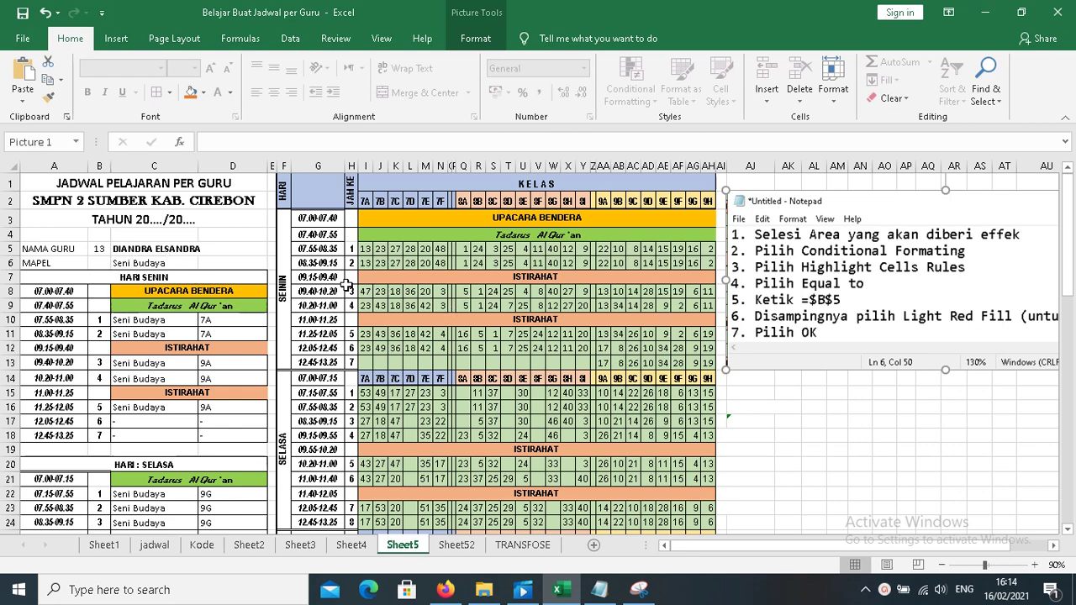
- Select the class schedule grid I5:AH64 and bring up Conditional Formatting's Highlight Cells Rules
click(365, 249)
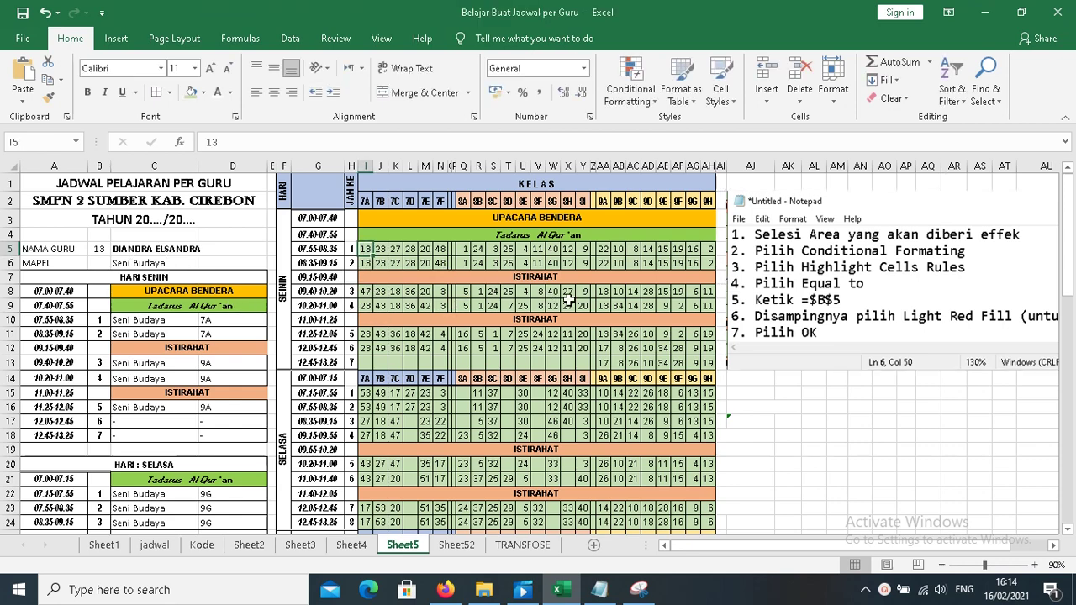
scroll(569, 299, down, 3)
scroll(569, 299, down, 3)
scroll(569, 299, down, 3)
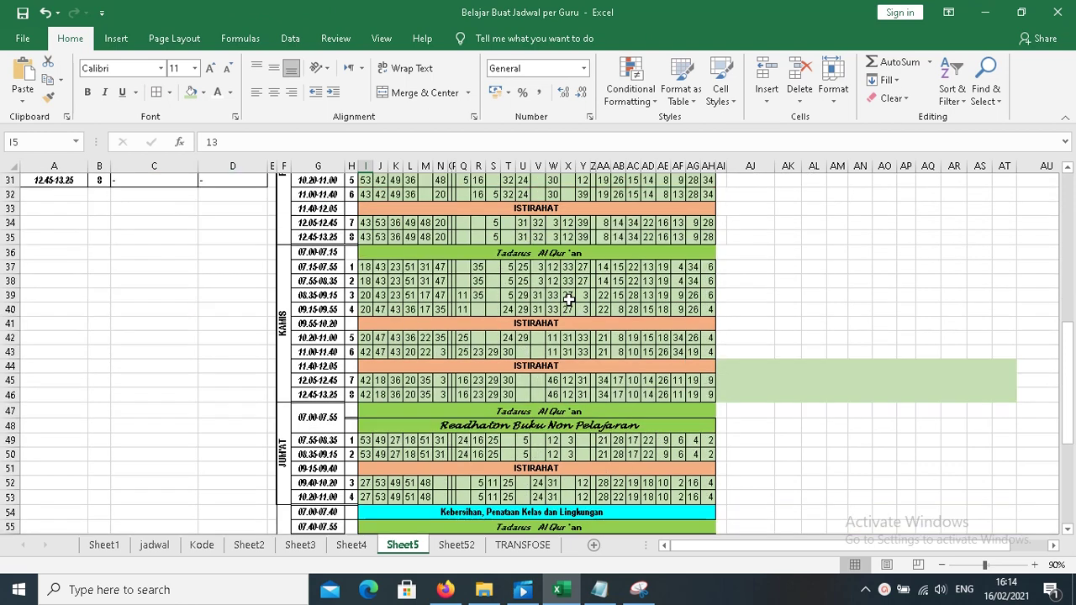
scroll(570, 299, down, 4)
scroll(701, 421, down, 3)
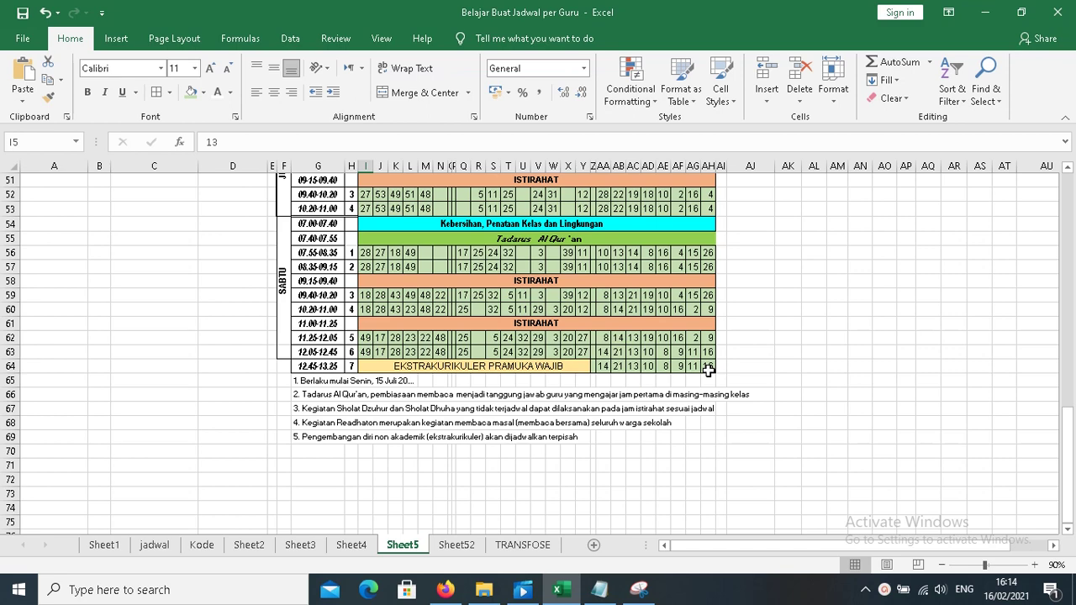
key(ctrl+a)
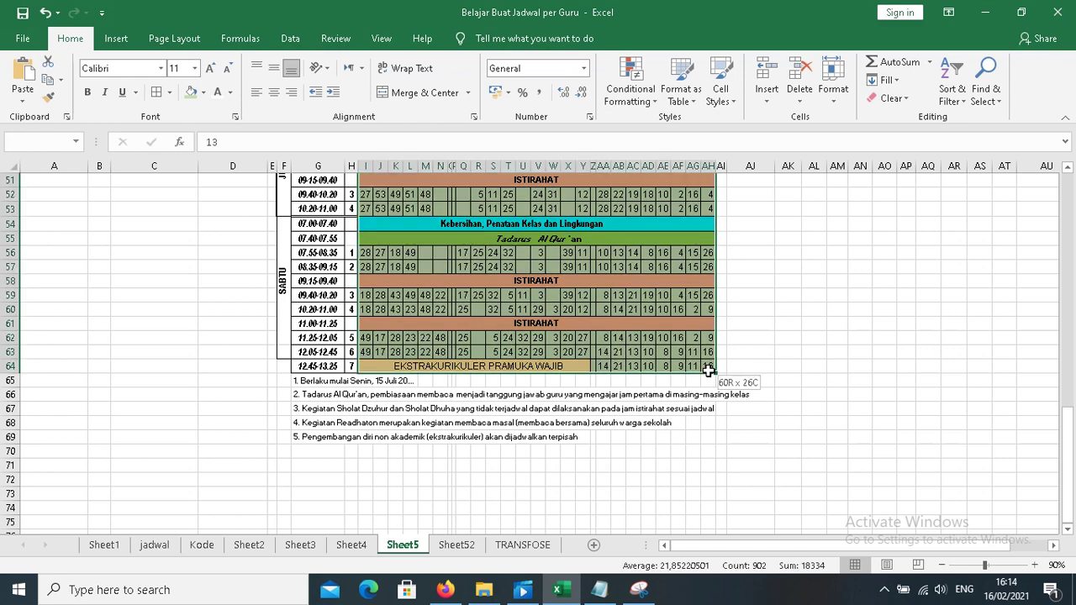
scroll(616, 379, up, 10)
scroll(616, 378, up, 7)
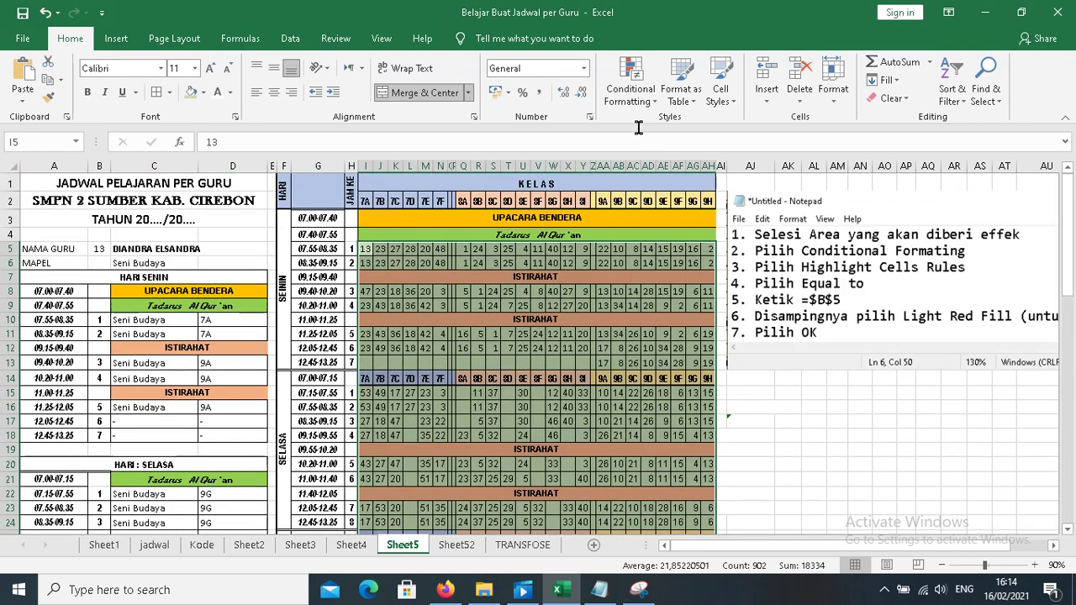
click(657, 107)
mouse_move(681, 128)
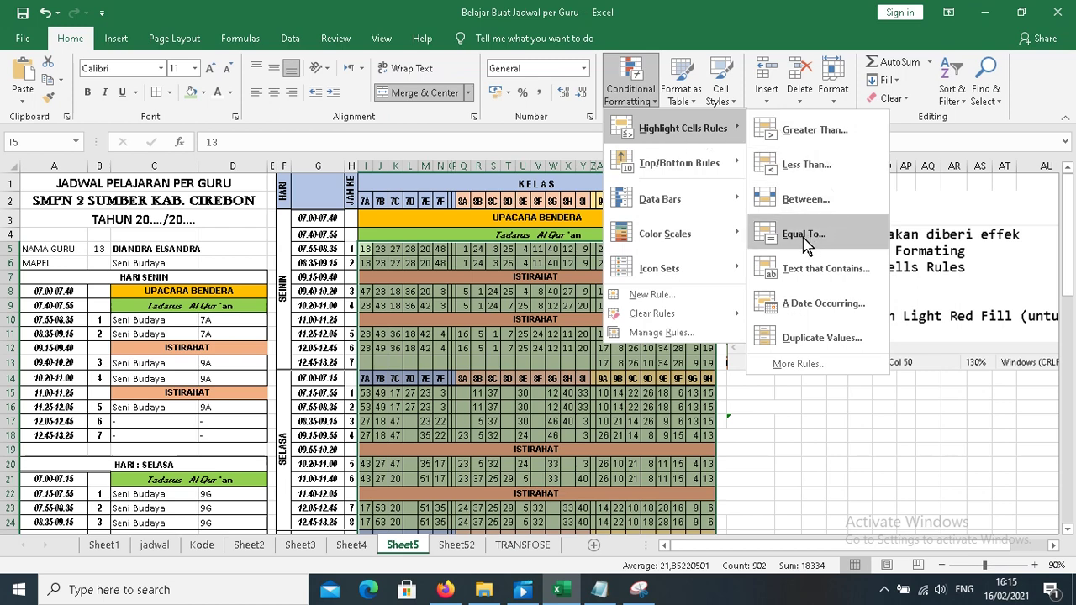
- Create an Equal To rule comparing grid cells against =$B$5 with Light Red Fill
click(765, 235)
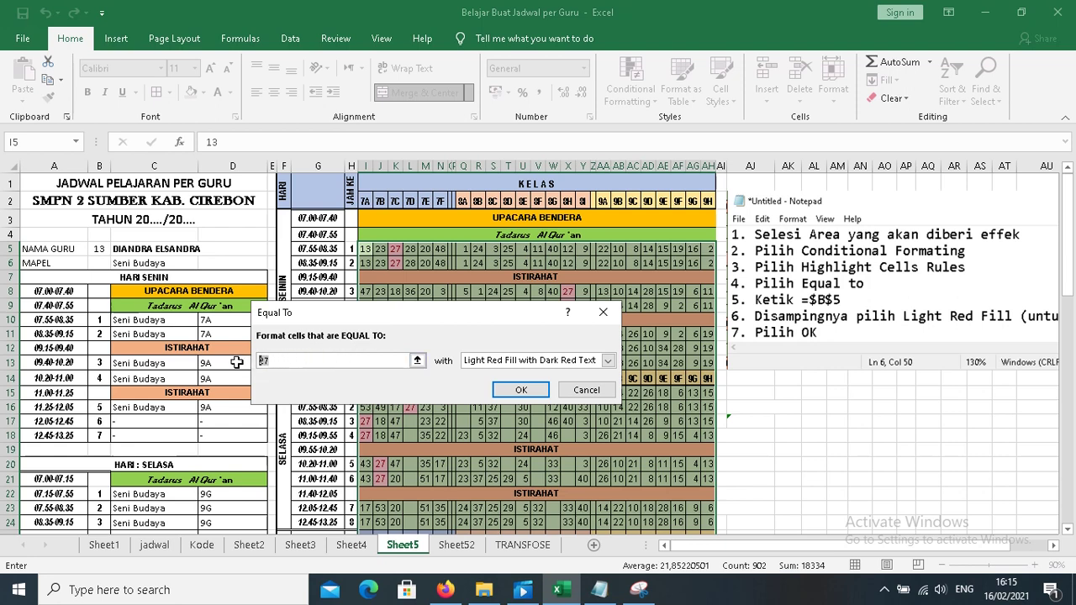
key(BackSpace)
text(=)
text($)
text(B)
text($5)
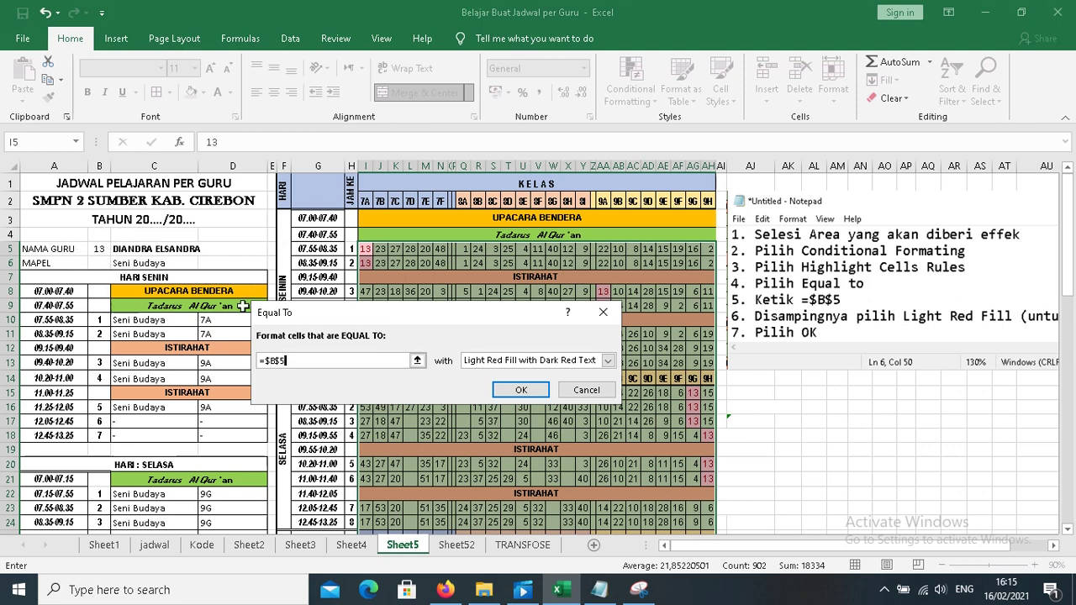
click(607, 361)
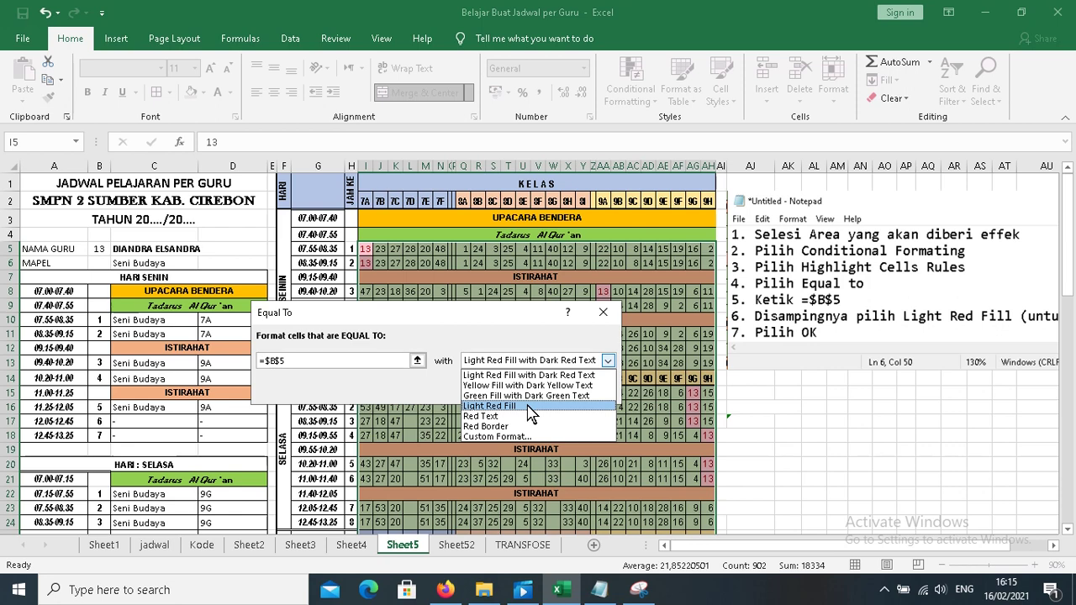
click(530, 407)
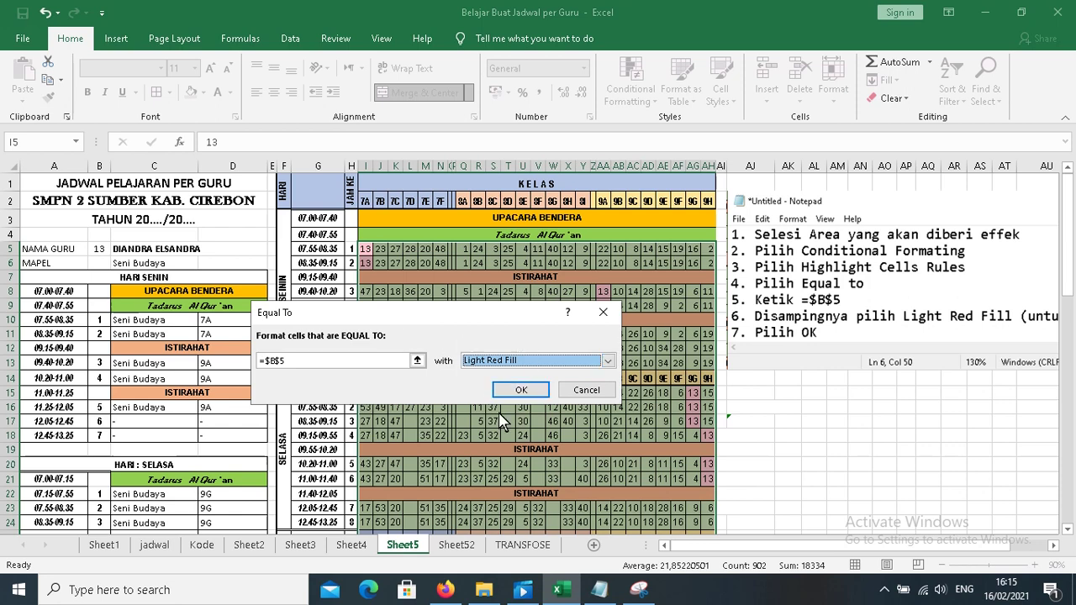
- Apply the highlighting rule and change the teacher code in B5 to 10
click(543, 396)
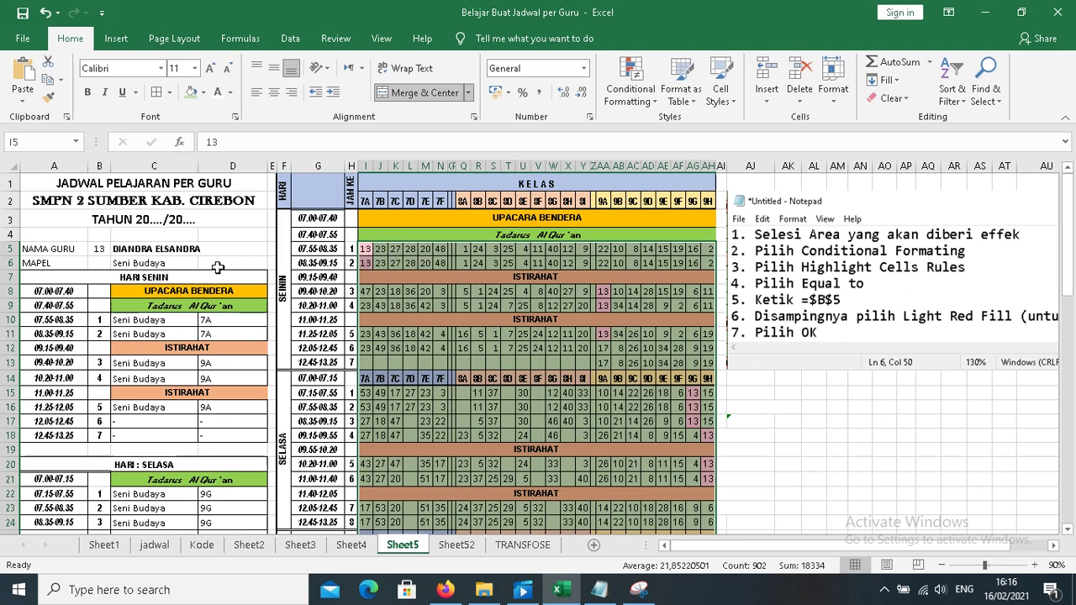
click(98, 252)
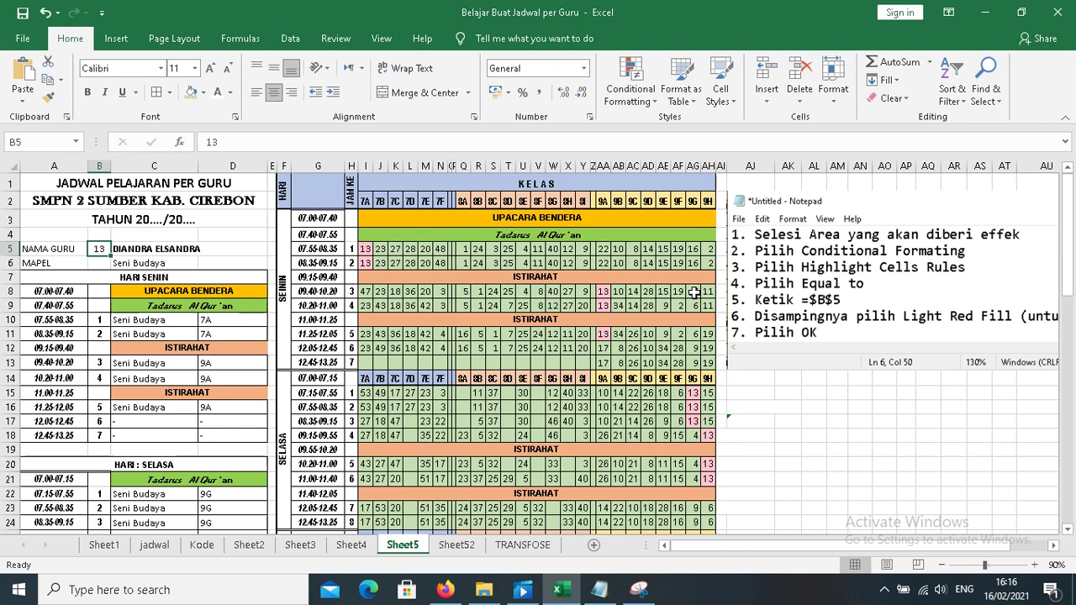
text(1)
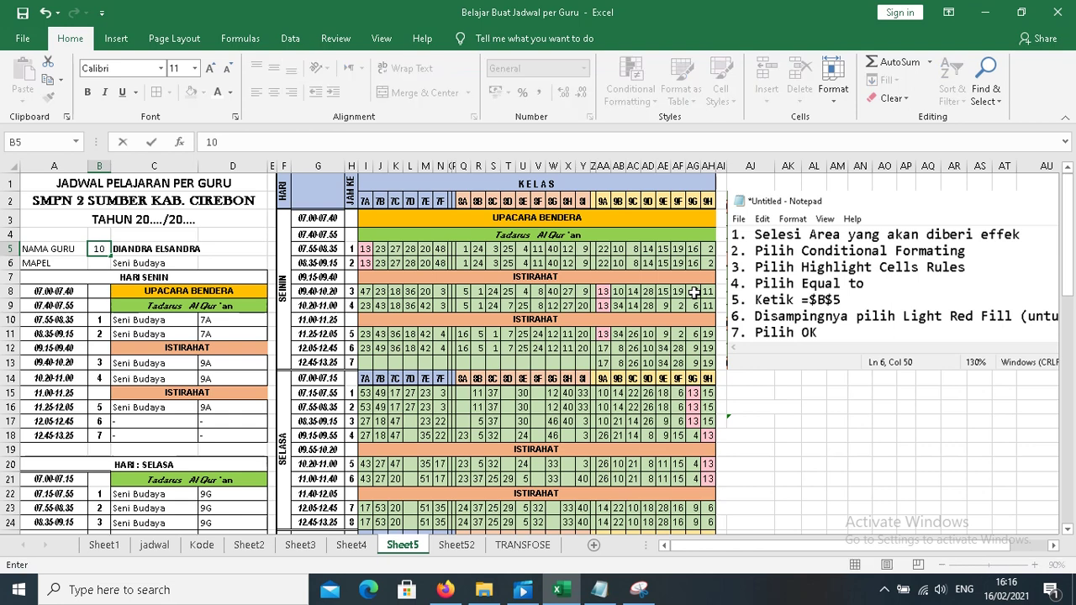
key(ctrl+Return)
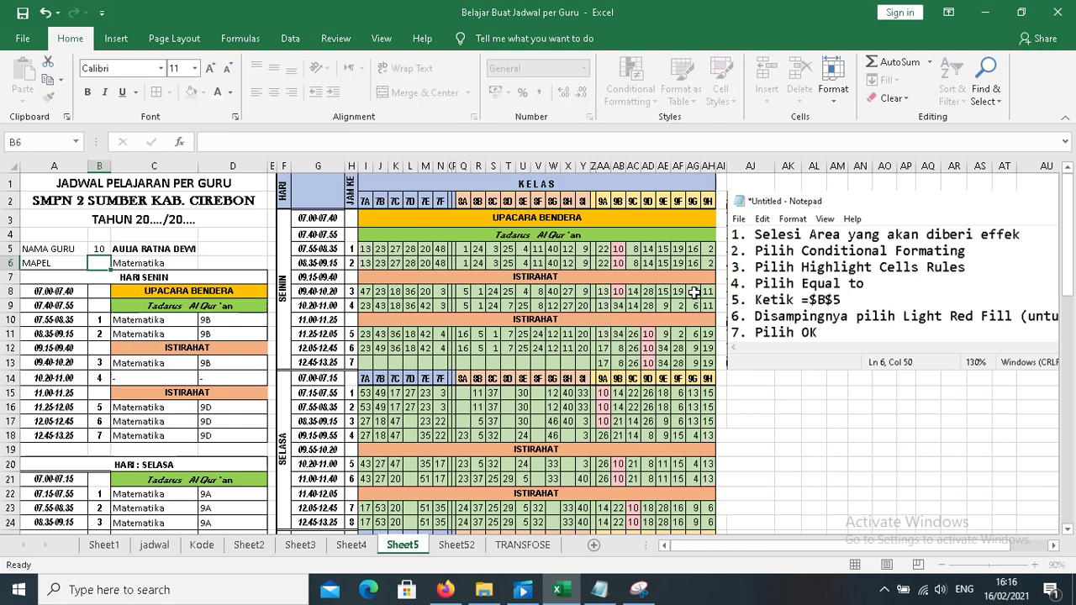